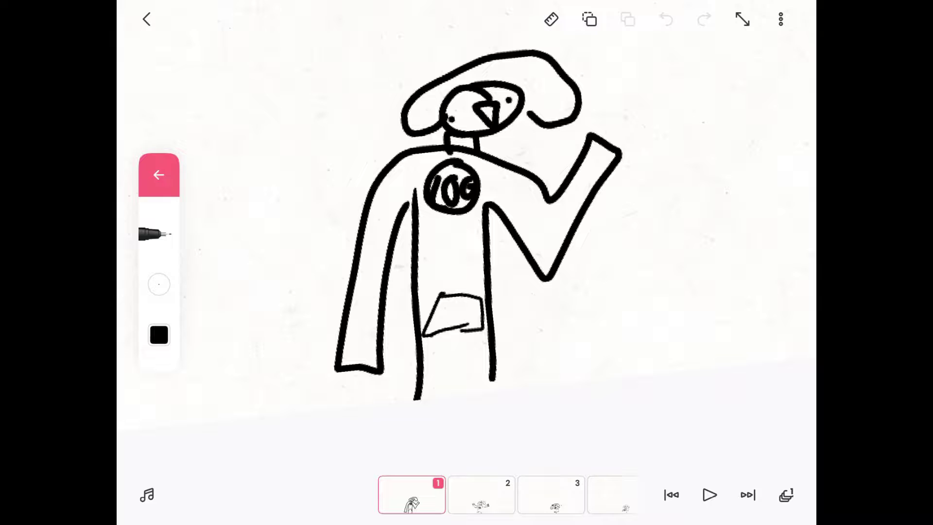
# Step: Step through frames 1 to 5, ending on the narrator clutching a glowing head
pyautogui.moveTo(481, 495); pyautogui.dragTo(412, 495)
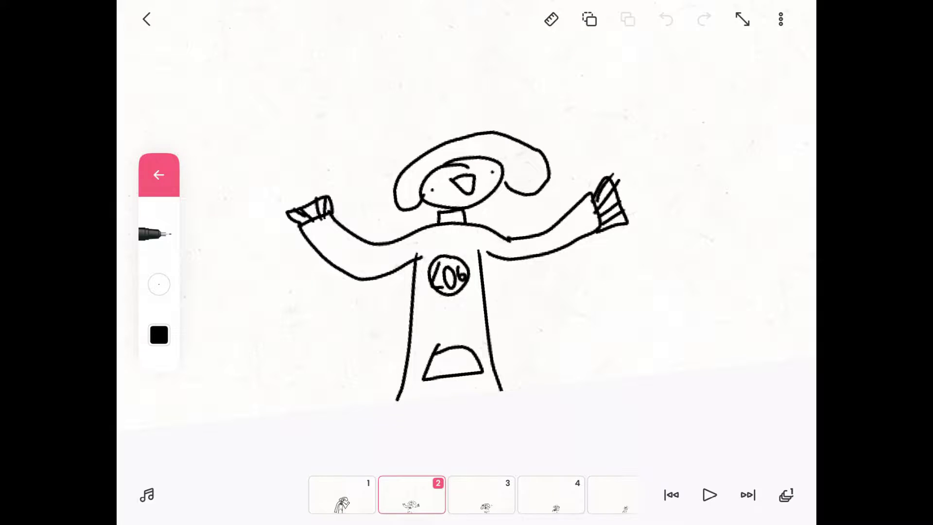
pyautogui.moveTo(481, 494); pyautogui.dragTo(412, 494)
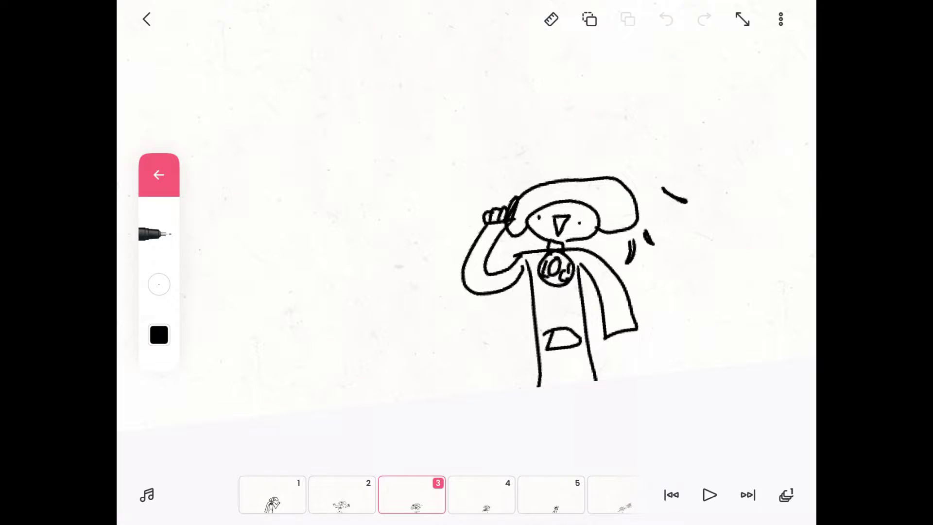
pyautogui.scroll(5, 452, 263)
pyautogui.scroll(3, 452, 263)
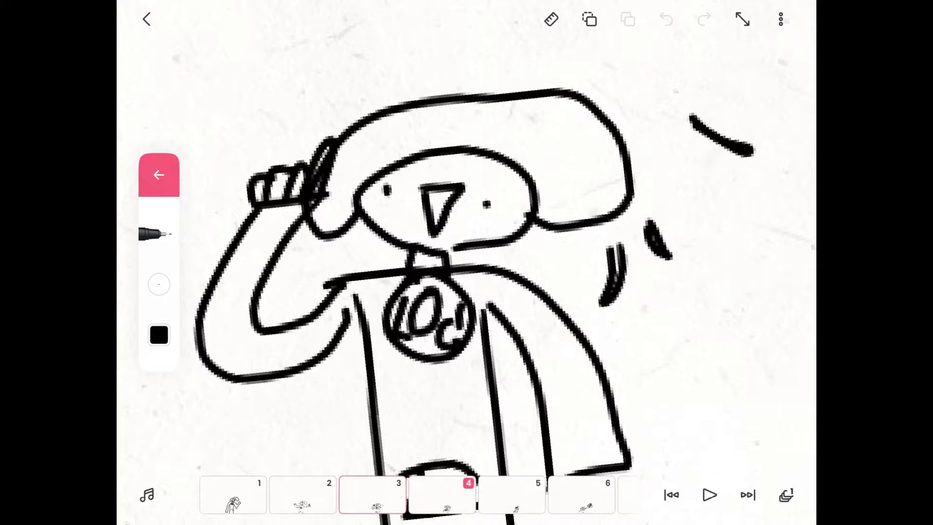
pyautogui.press('Right')
pyautogui.scroll(-3, 467, 263)
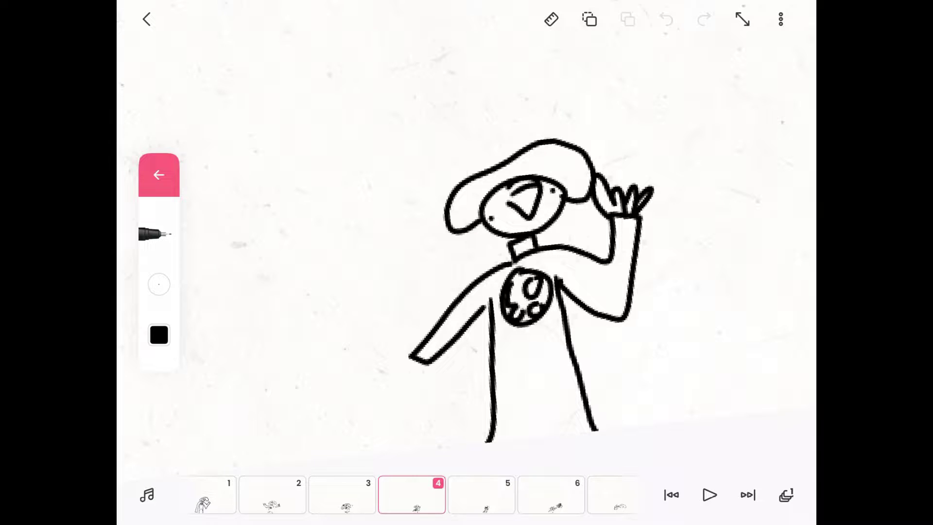
pyautogui.press('Right')
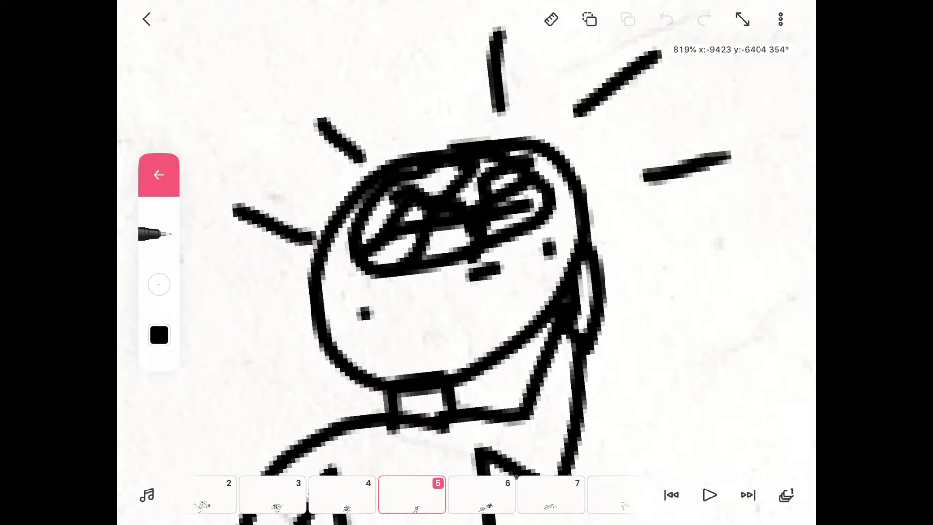
pyautogui.scroll(-5, 467, 262)
pyautogui.scroll(1, 466, 263)
# Step: Review frames 6 and 7, then bring up frame 8 with the large '5th' and pan it
pyautogui.click(481, 495)
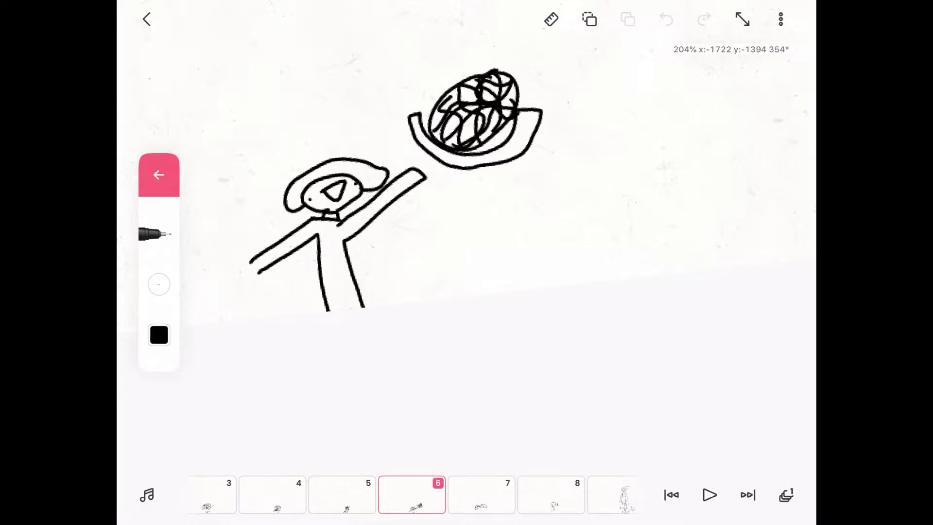
pyautogui.scroll(2, 467, 219)
pyautogui.scroll(2, 467, 219)
pyautogui.scroll(-2, 467, 219)
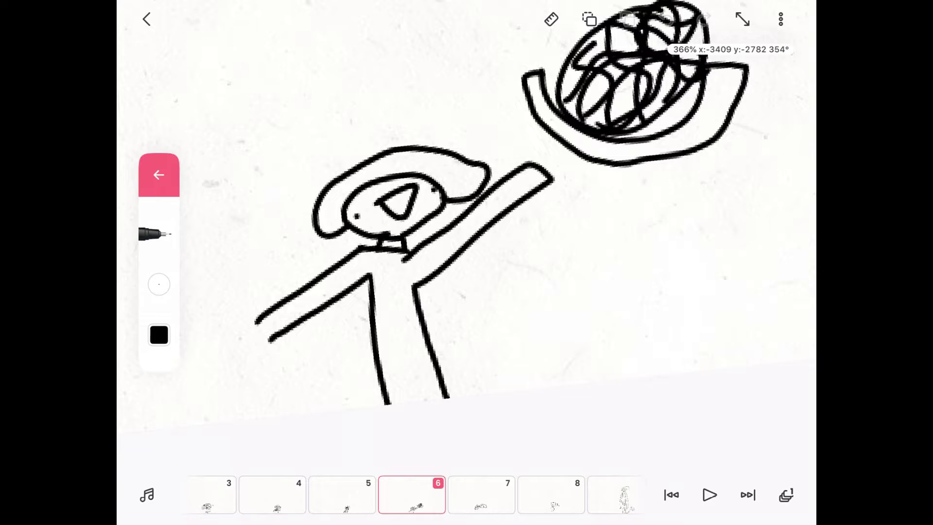
pyautogui.scroll(1, 466, 219)
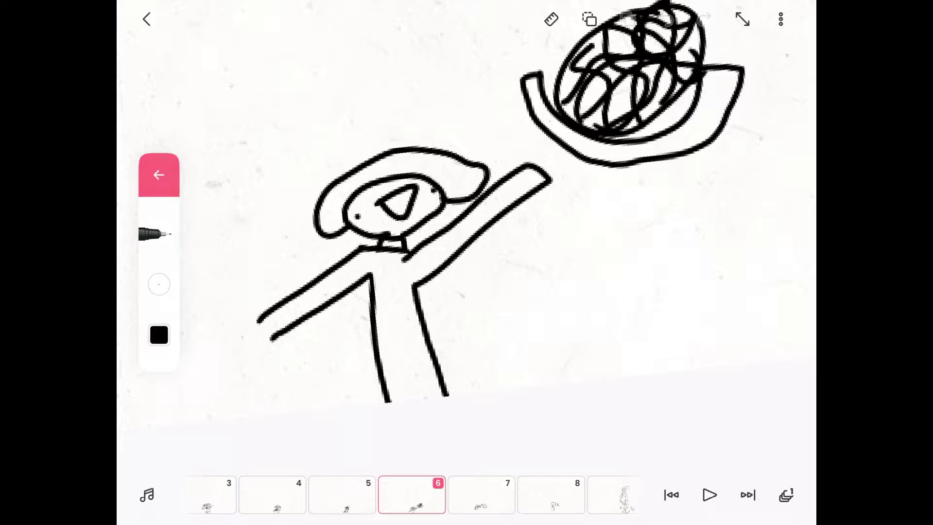
pyautogui.click(481, 495)
pyautogui.scroll(-2, 466, 219)
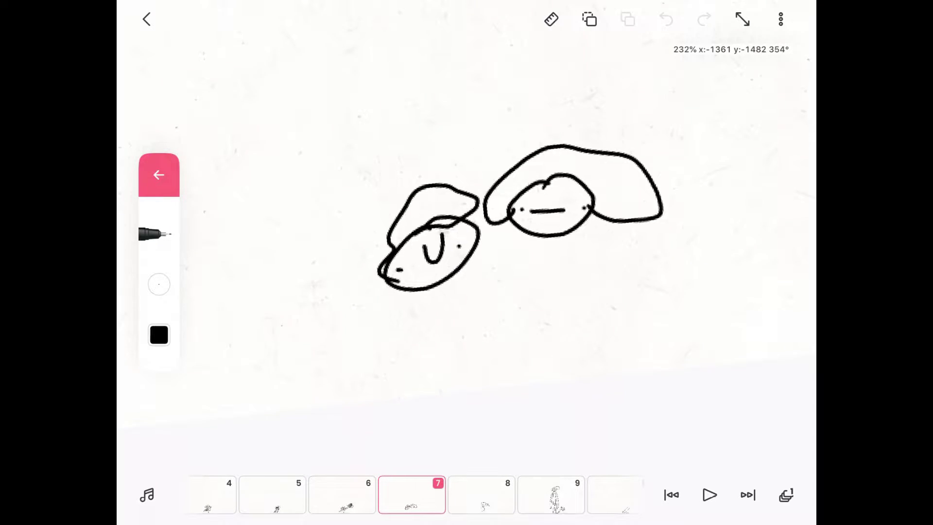
pyautogui.scroll(2, 466, 220)
pyautogui.scroll(1, 467, 219)
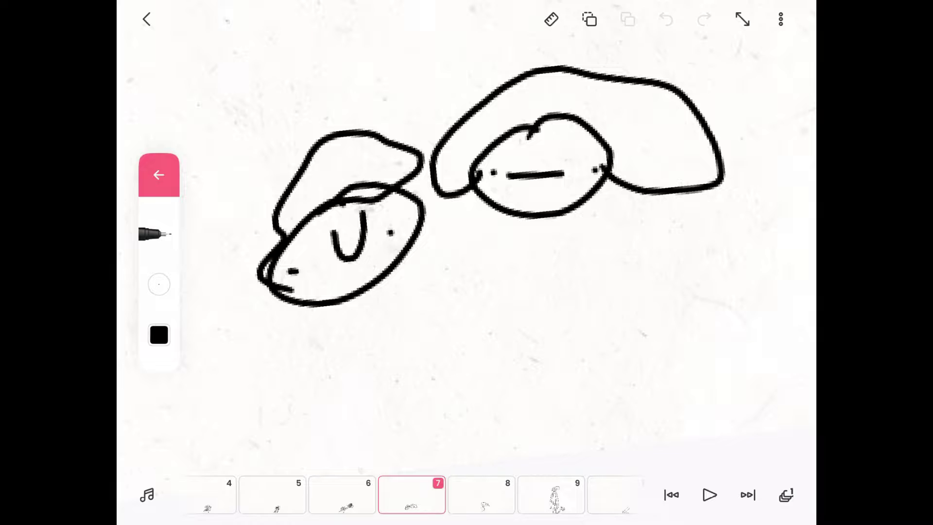
pyautogui.click(747, 494)
pyautogui.moveTo(597, 256); pyautogui.dragTo(430, 302)
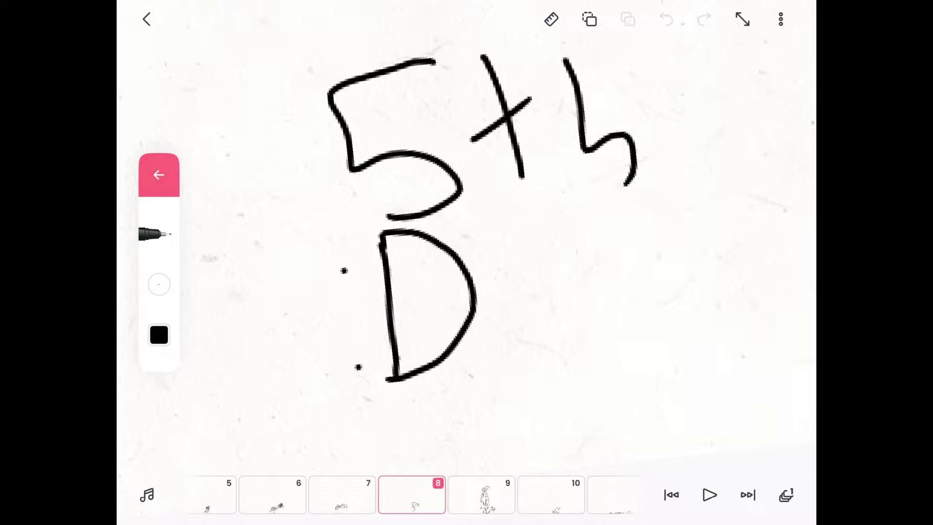
# Step: On frame 9, draw a marked chest badge oval and a body pocket on the tall figure
pyautogui.moveTo(481, 496); pyautogui.dragTo(412, 495)
pyautogui.scroll(-3, 474, 241)
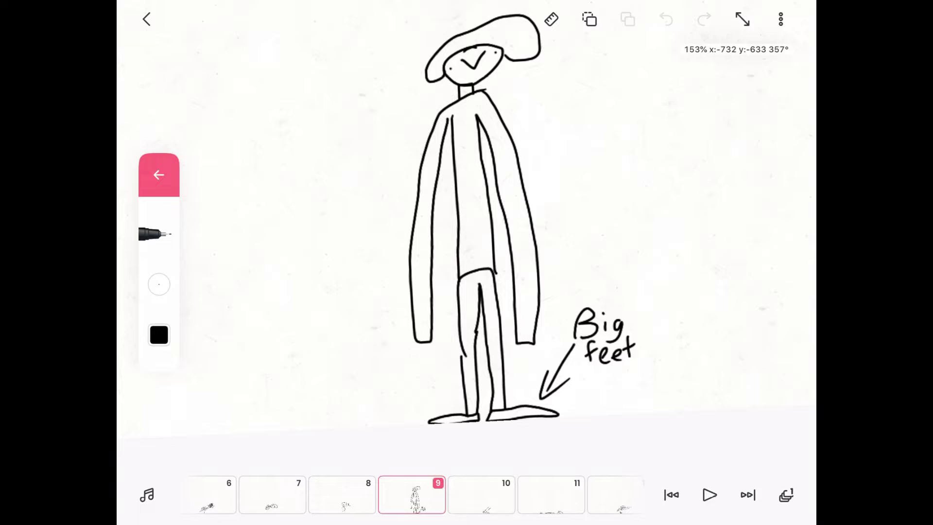
pyautogui.scroll(5, 474, 218)
pyautogui.scroll(-8, 510, 278)
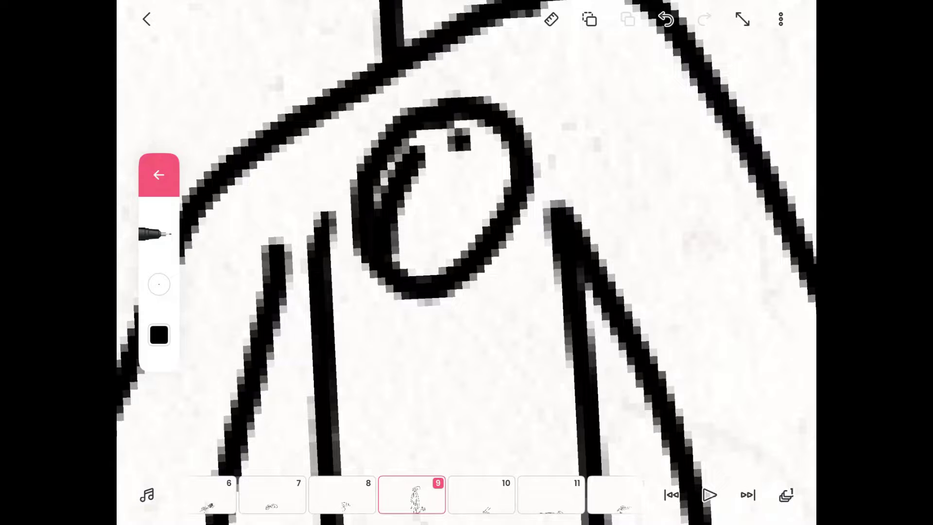
pyautogui.moveTo(437, 197); pyautogui.dragTo(478, 164)
pyautogui.moveTo(423, 219); pyautogui.dragTo(459, 248)
pyautogui.moveTo(471, 201); pyautogui.dragTo(446, 241)
pyautogui.scroll(-5, 467, 262)
pyautogui.scroll(5, 467, 364)
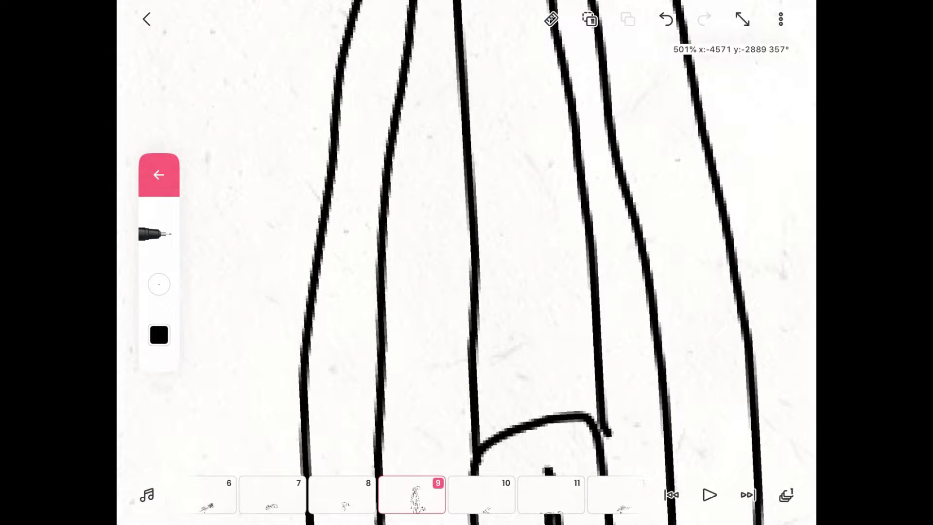
pyautogui.moveTo(508, 211)
pyautogui.mouseDown()
pyautogui.moveTo(521, 316)
pyautogui.moveTo(508, 212)
pyautogui.mouseUp()
pyautogui.scroll(-5, 467, 262)
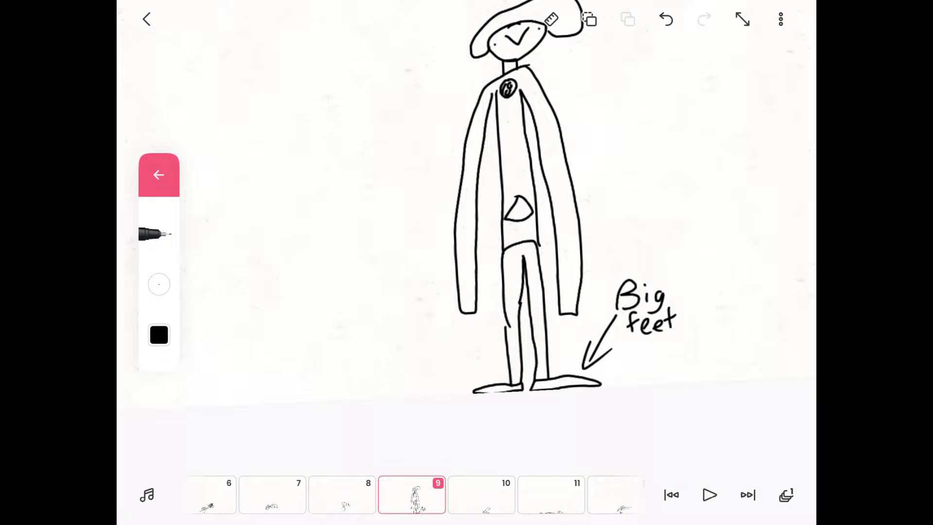
# Step: Advance past frames 10 and 12 to frame 13, the tiny figure held aloft
pyautogui.moveTo(481, 496); pyautogui.dragTo(412, 496)
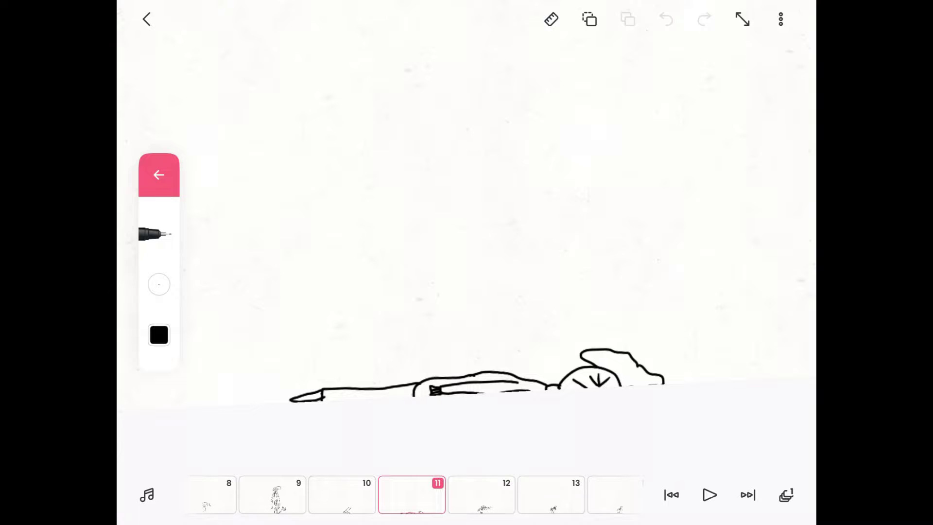
pyautogui.click(481, 496)
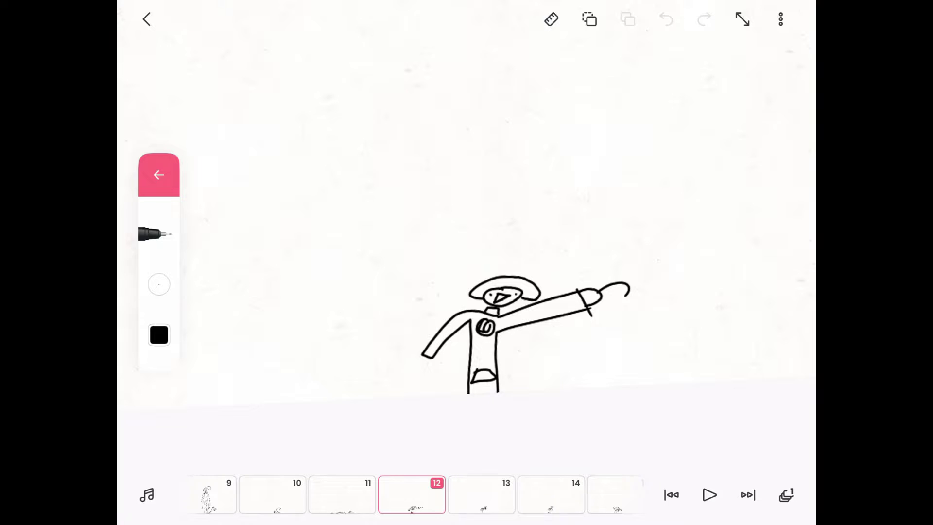
pyautogui.click(481, 496)
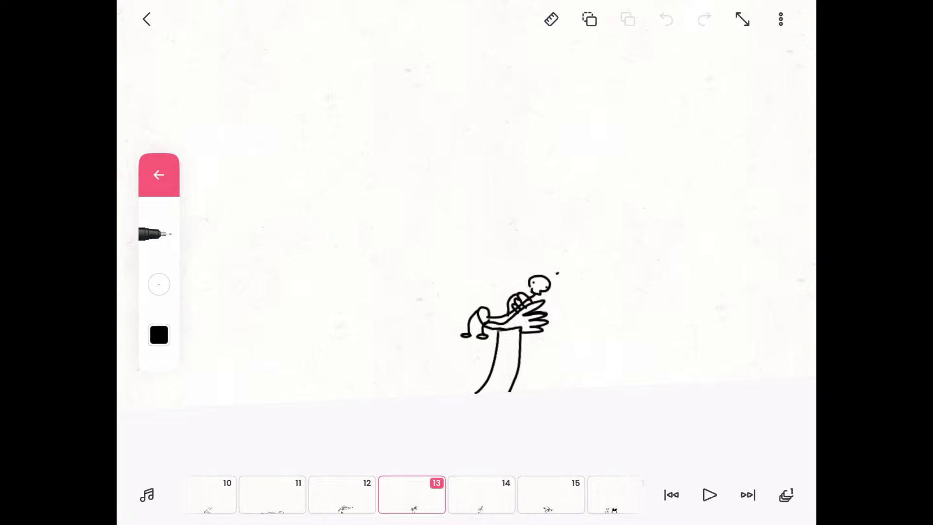
pyautogui.scroll(2, 515, 355)
pyautogui.scroll(2, 516, 355)
pyautogui.scroll(2, 514, 355)
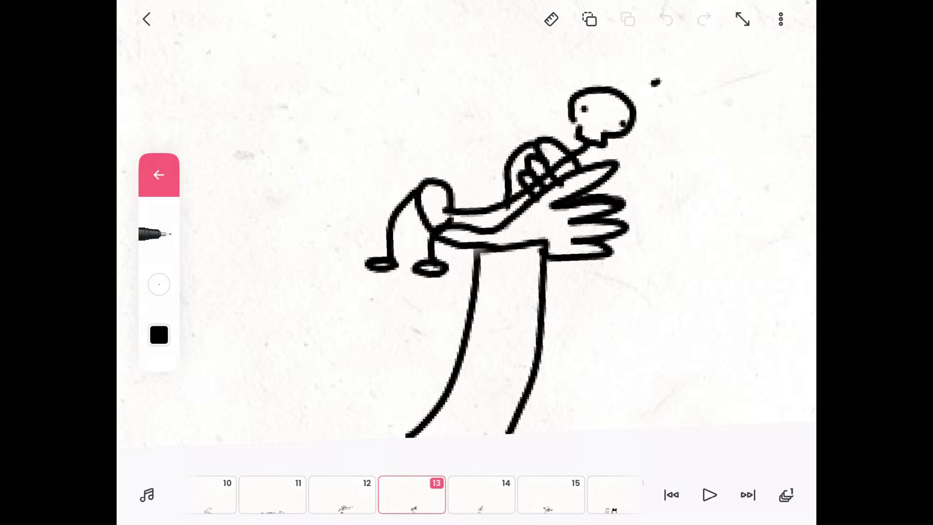
# Step: Select frame 14, the stick figure gripped around the chest by a large hand
pyautogui.click(481, 495)
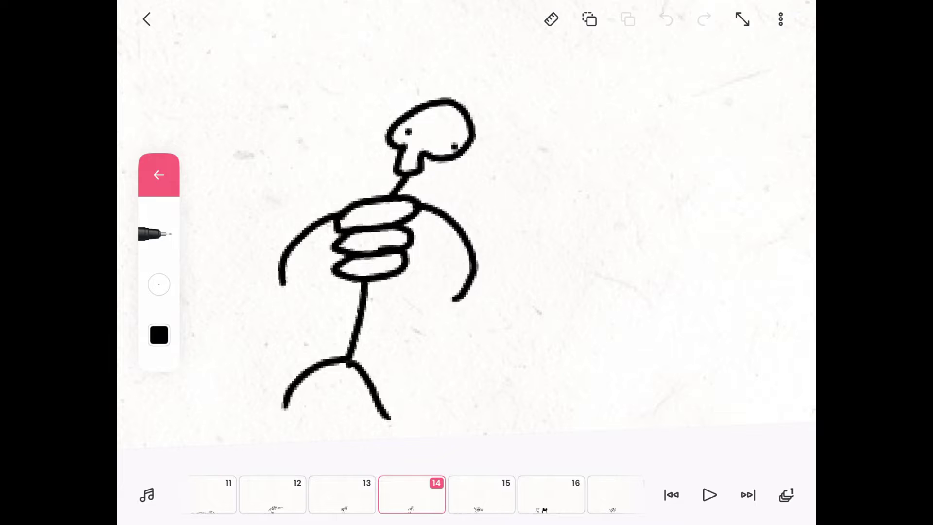
# Step: Draw and undo two test strokes on frame 15, then move to frame 16
pyautogui.click(481, 495)
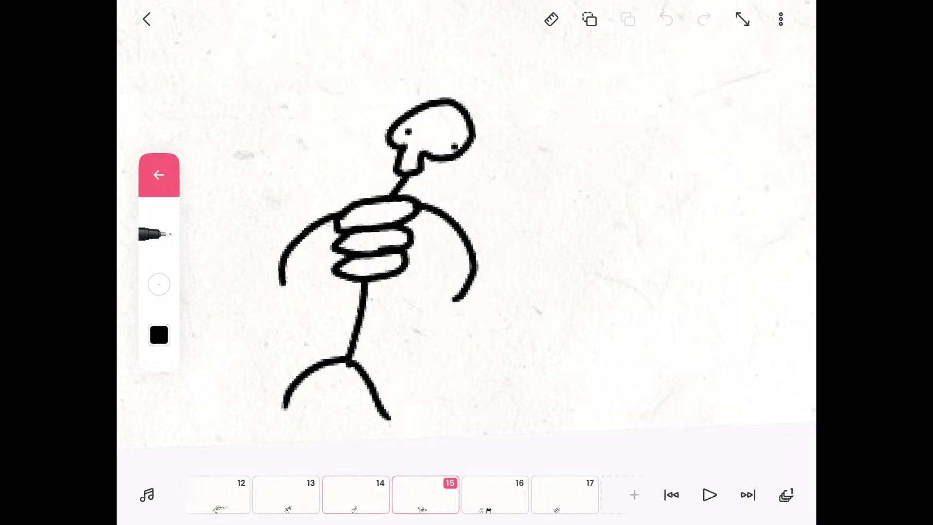
pyautogui.moveTo(626, 332); pyautogui.dragTo(746, 339)
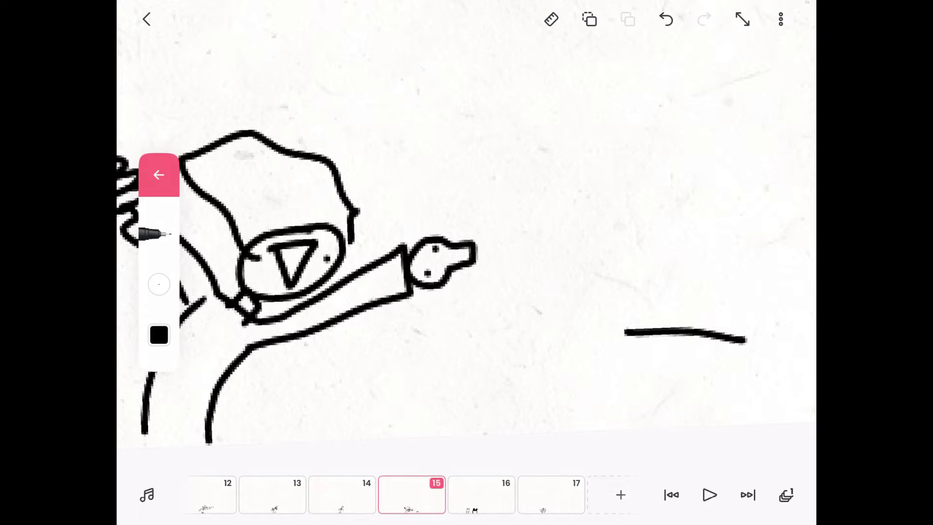
pyautogui.hotkey('ctrl', 'z')
pyautogui.scroll(5, 467, 241)
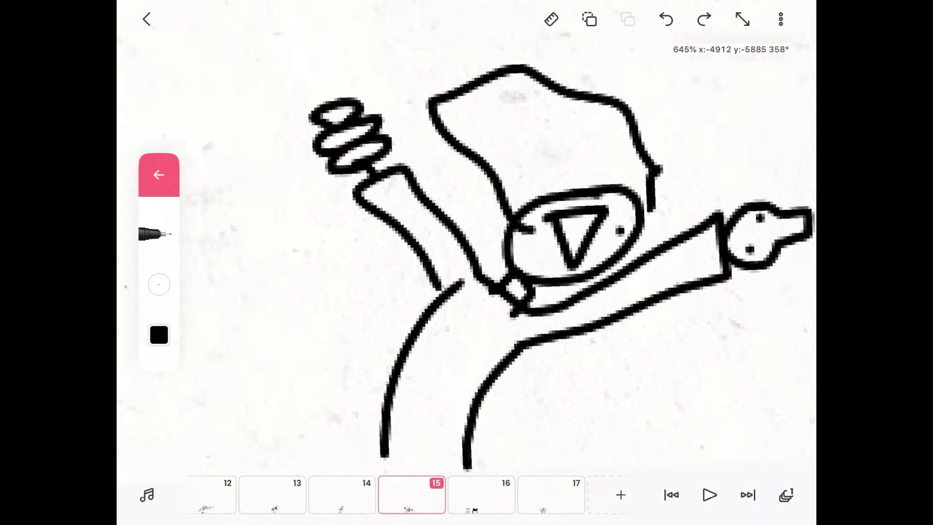
pyautogui.scroll(-5, 466, 262)
pyautogui.moveTo(674, 166); pyautogui.dragTo(651, 191)
pyautogui.hotkey('ctrl', 'z')
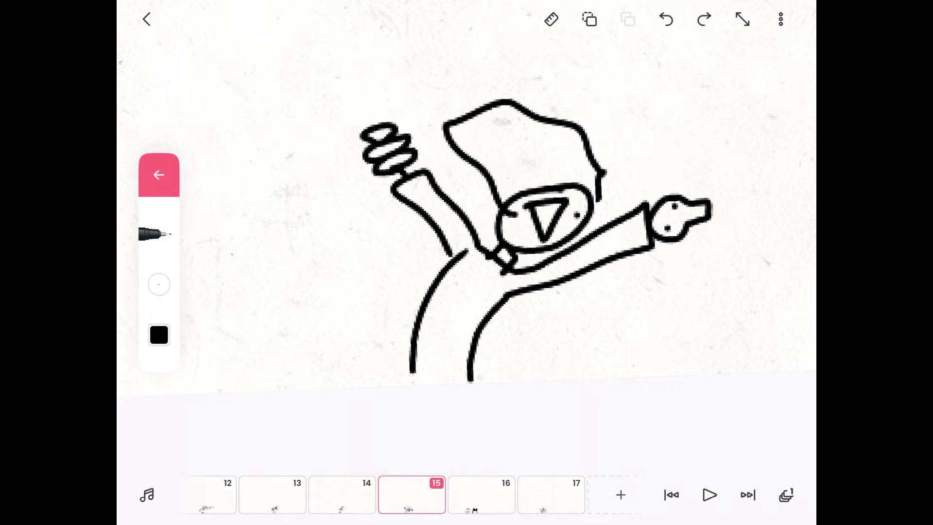
pyautogui.click(481, 494)
pyautogui.scroll(-3, 416, 277)
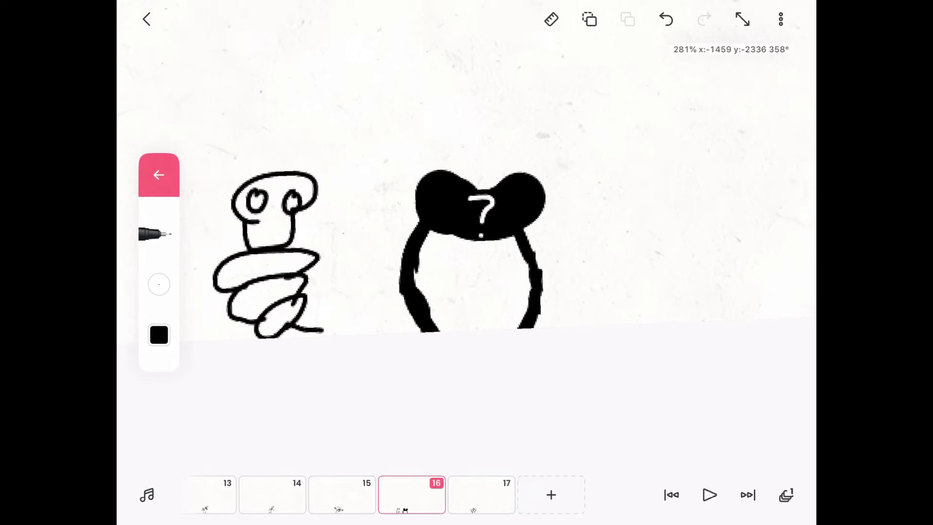
# Step: Reposition, enlarge and rotate the frame 16 view to show both figures
pyautogui.moveTo(408, 276); pyautogui.dragTo(496, 277)
pyautogui.scroll(2, 481, 262)
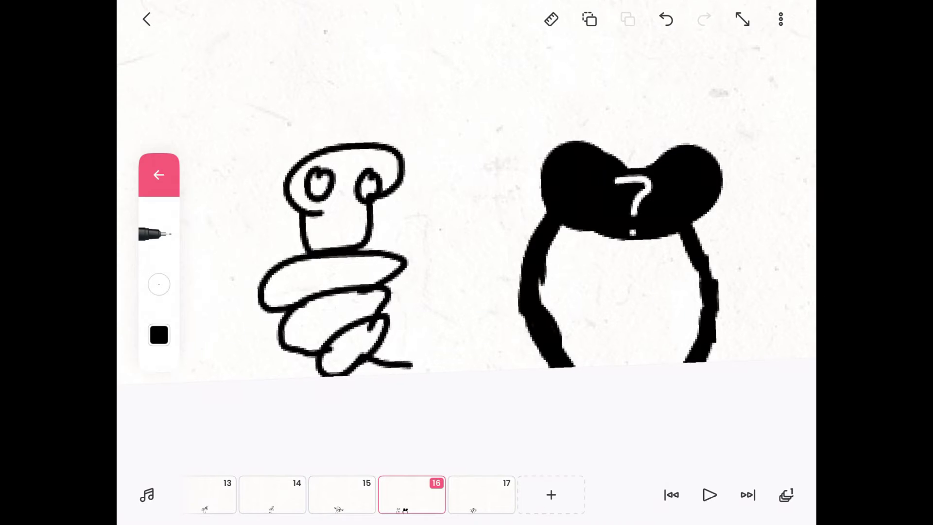
pyautogui.moveTo(630, 190)
pyautogui.mouseDown()
pyautogui.moveTo(532, 335)
pyautogui.moveTo(568, 241)
pyautogui.mouseUp()
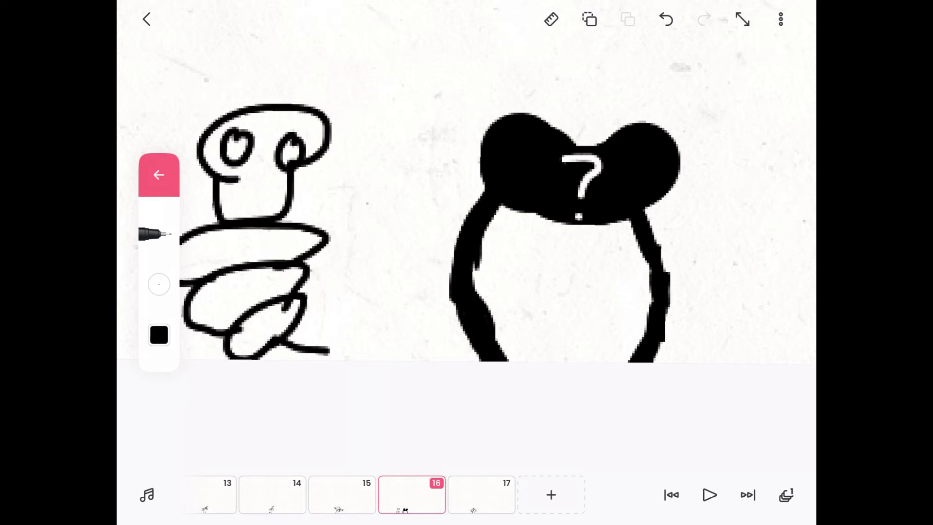
pyautogui.click(481, 495)
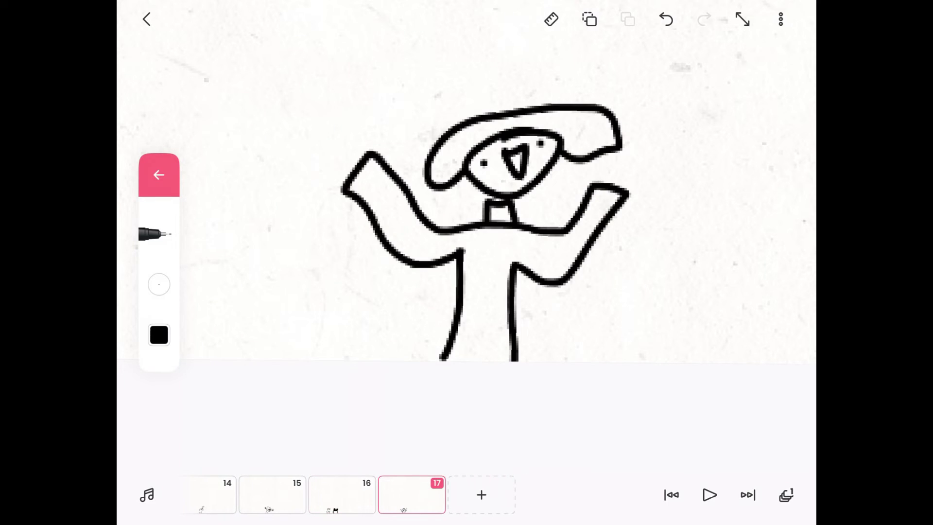
pyautogui.scroll(-10, 478, 233)
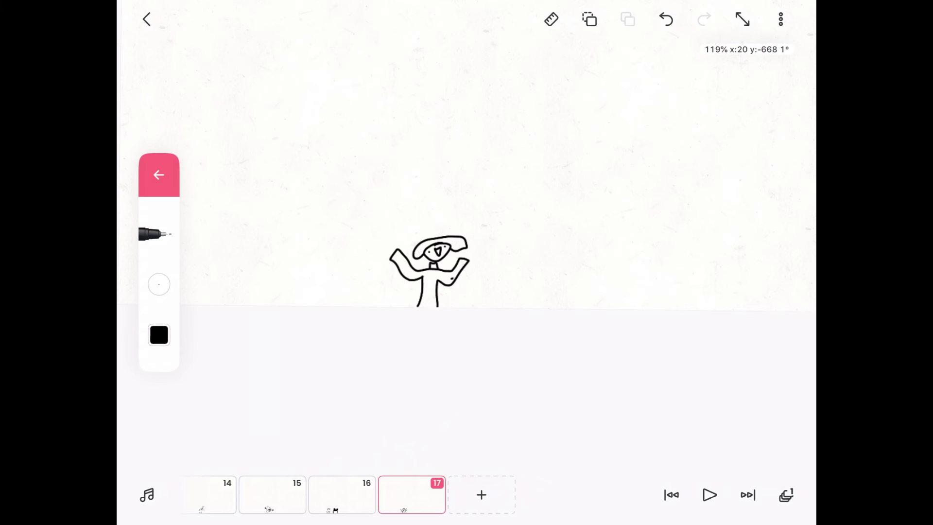
pyautogui.scroll(10, 444, 190)
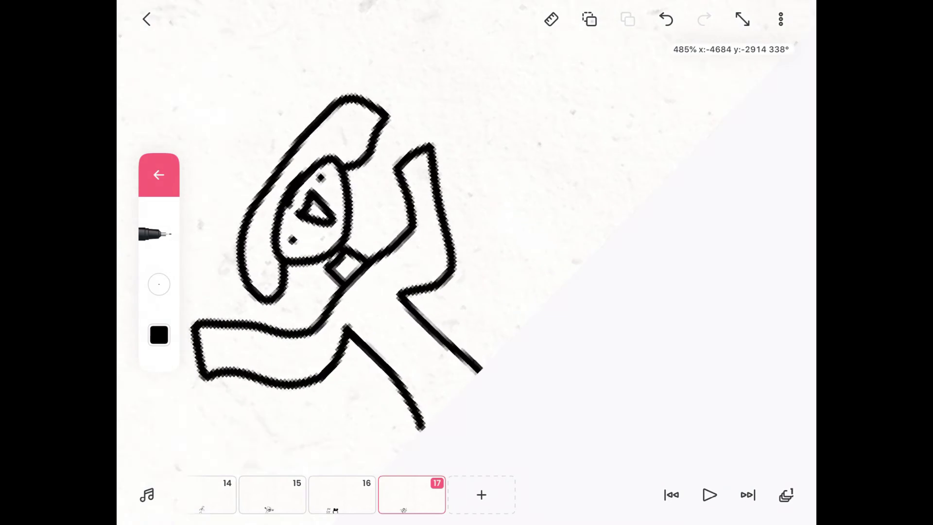
pyautogui.scroll(-5, 444, 189)
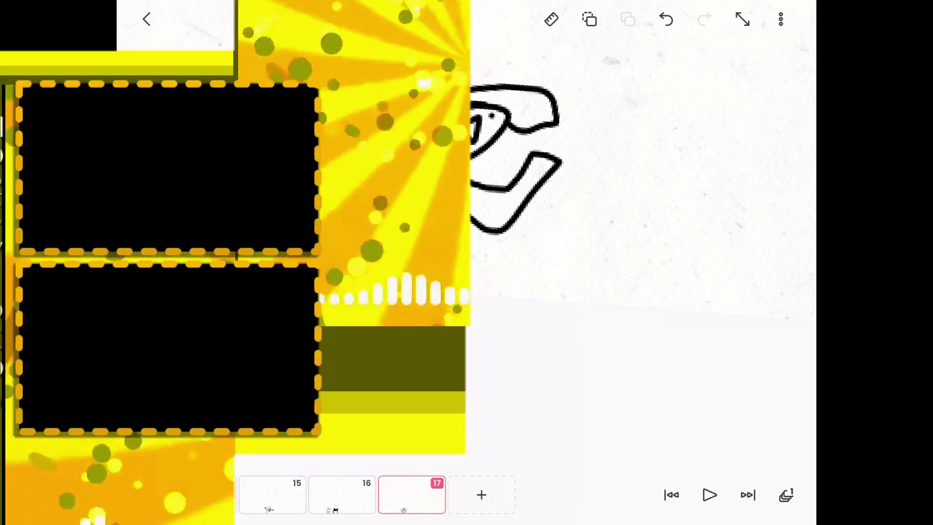